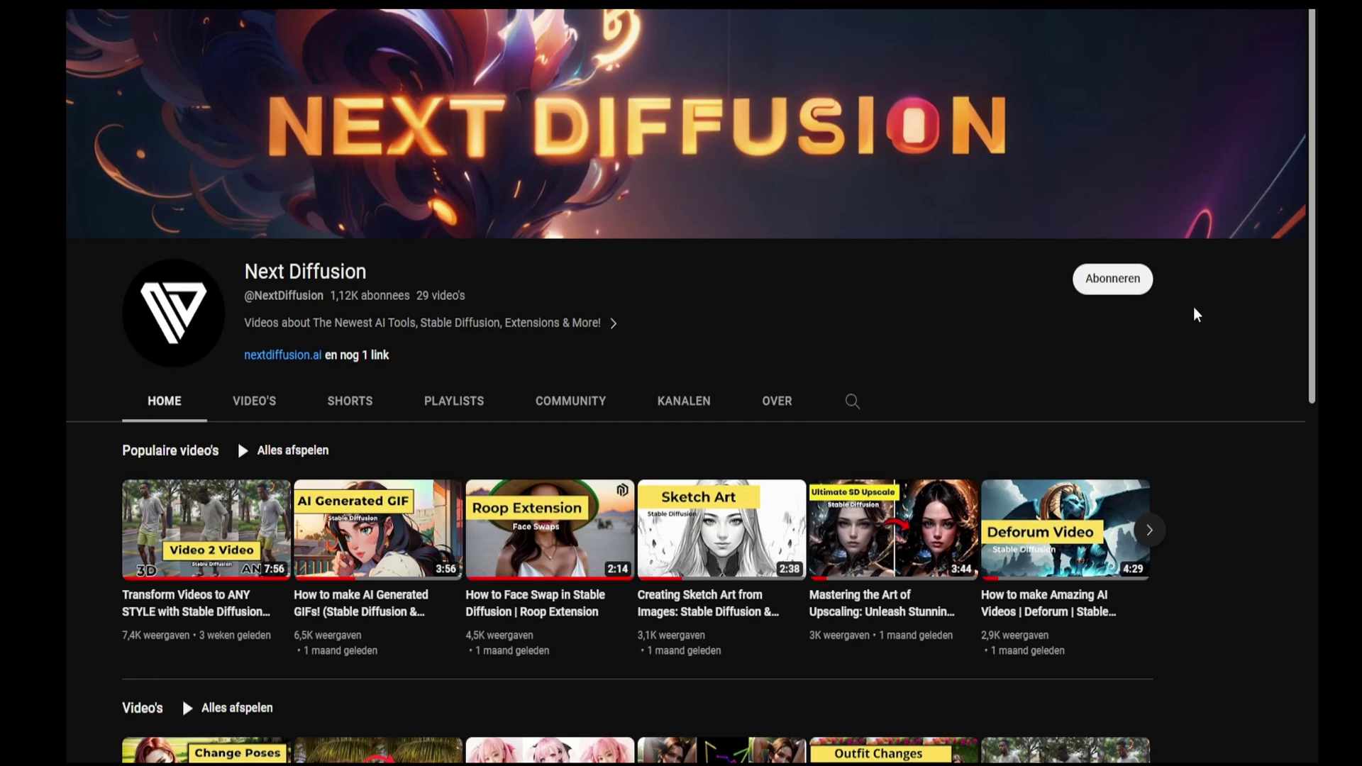
Subscribe to the Next Diffusion channel using its Abonneren button.
click(1109, 287)
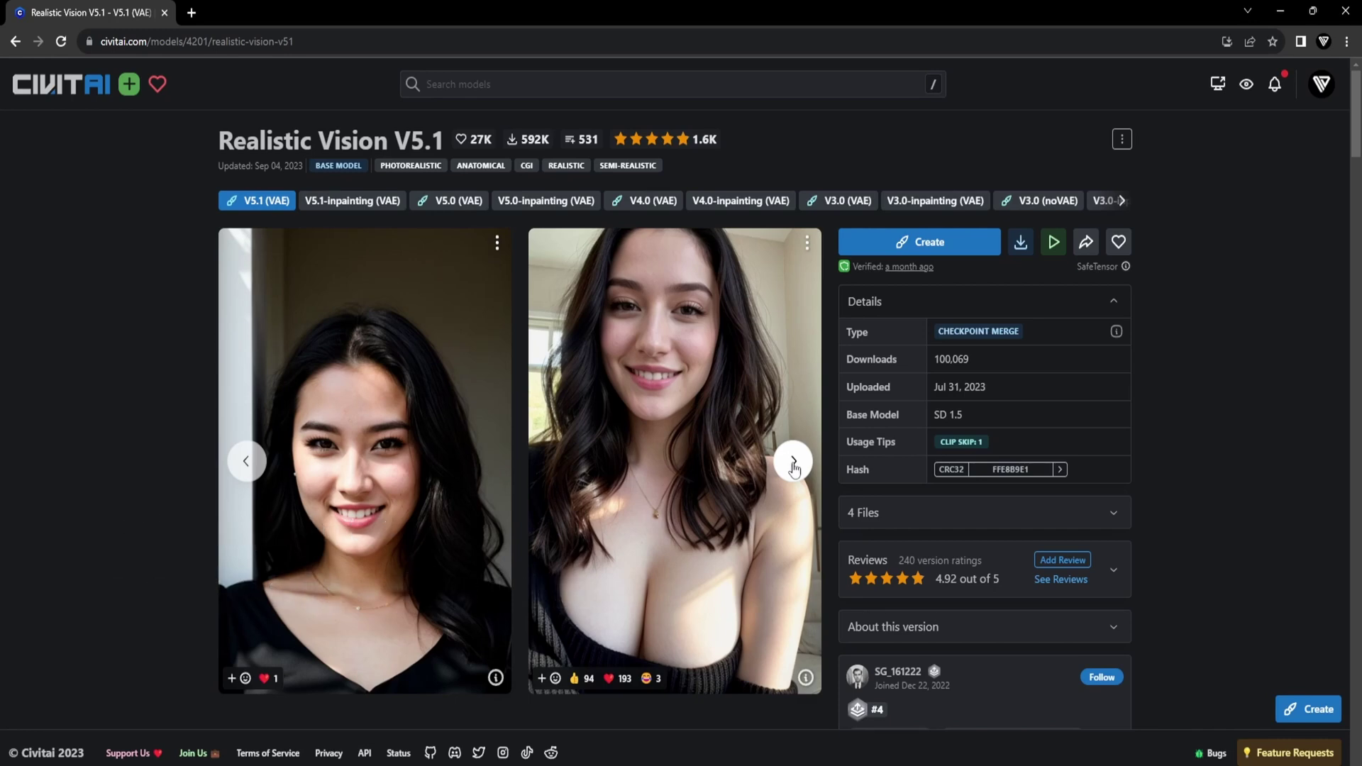
click(793, 462)
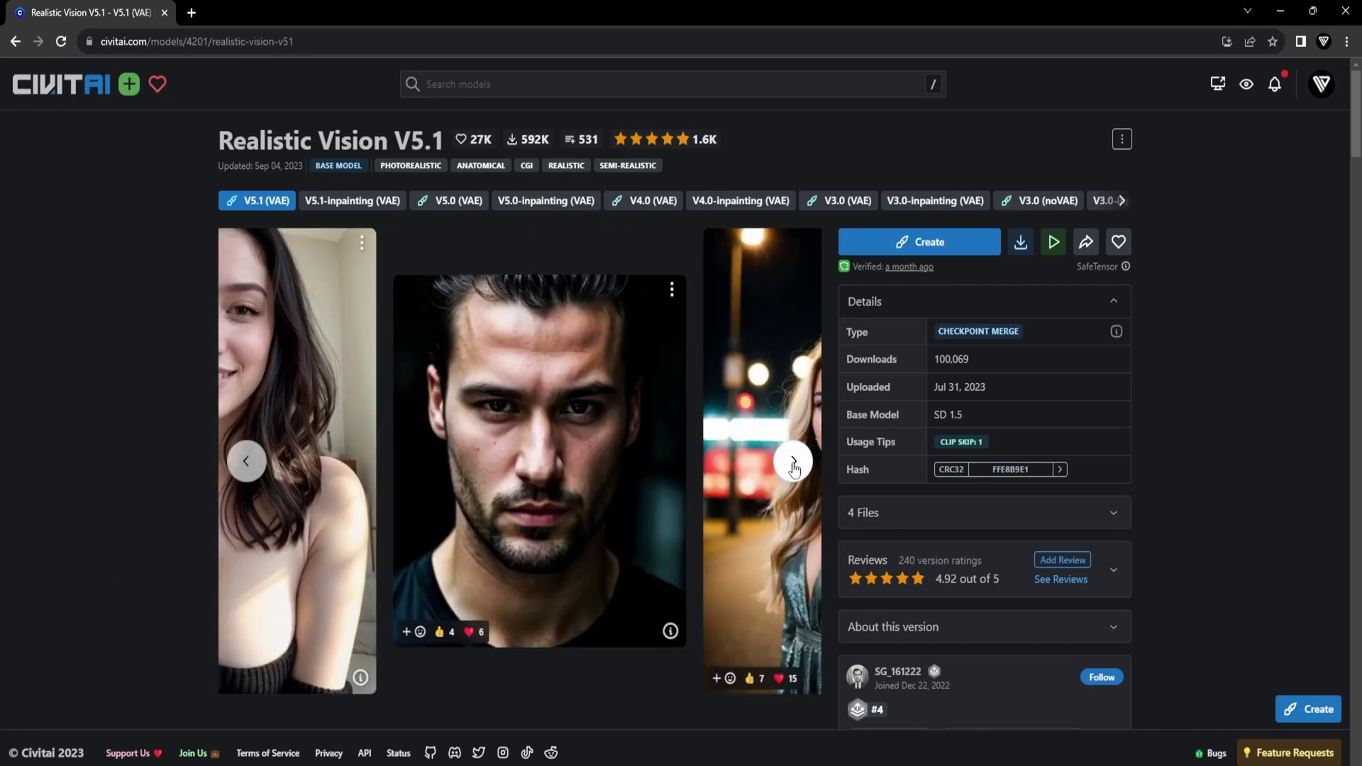
click(792, 464)
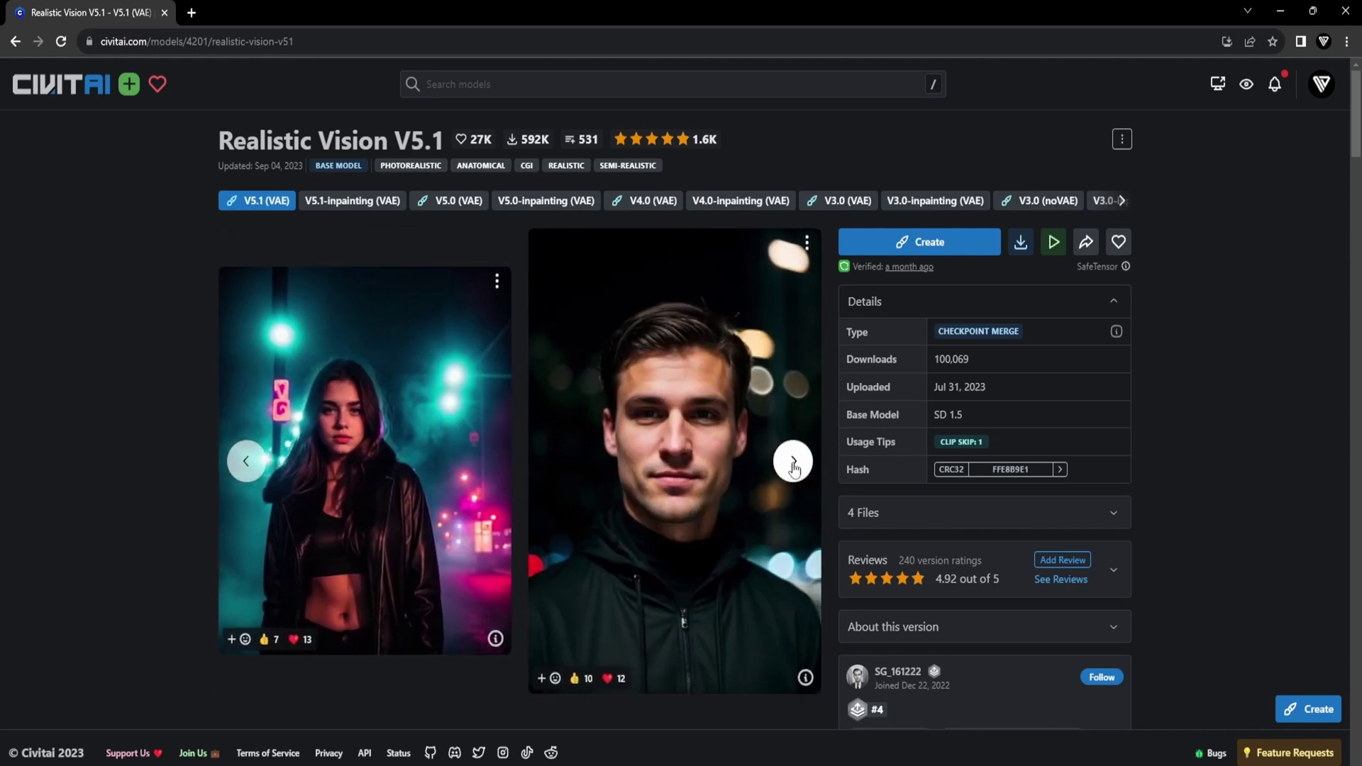
click(792, 464)
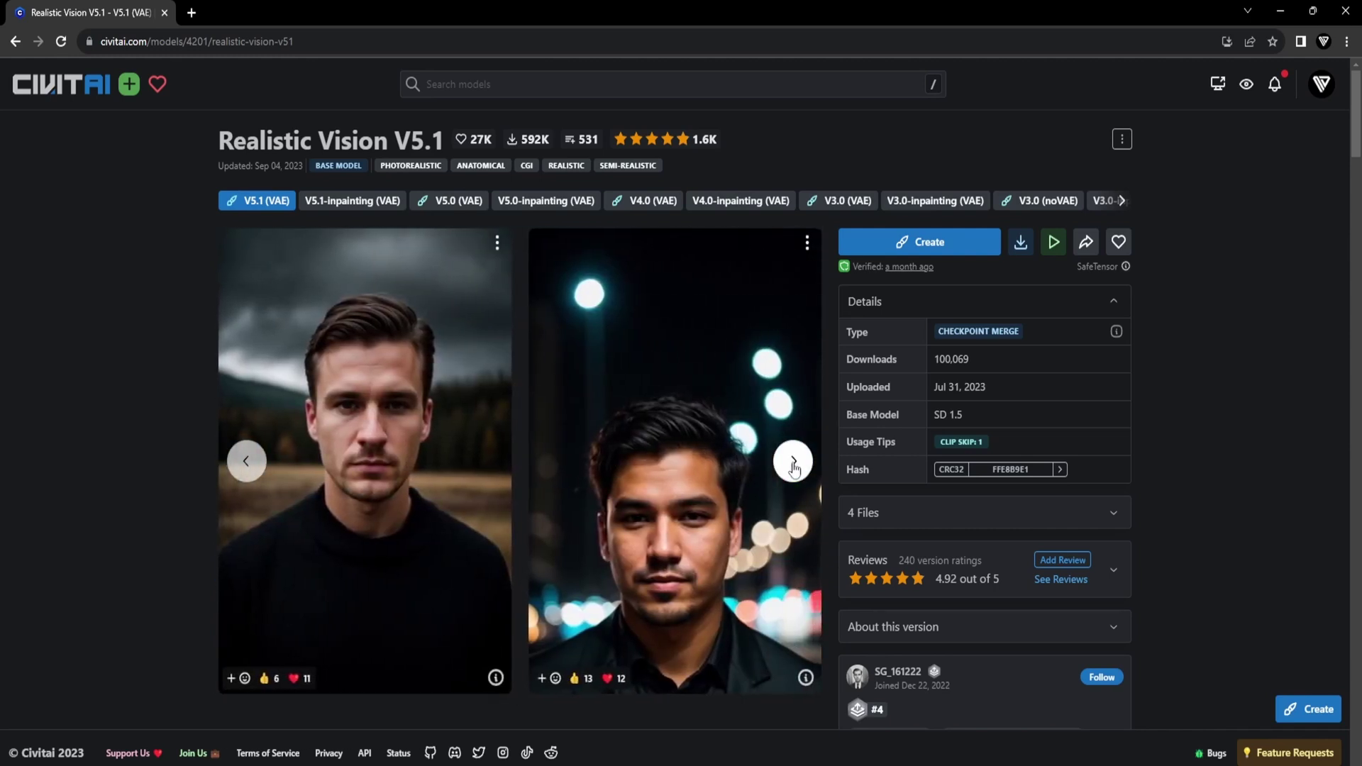
click(792, 463)
click(793, 463)
click(793, 462)
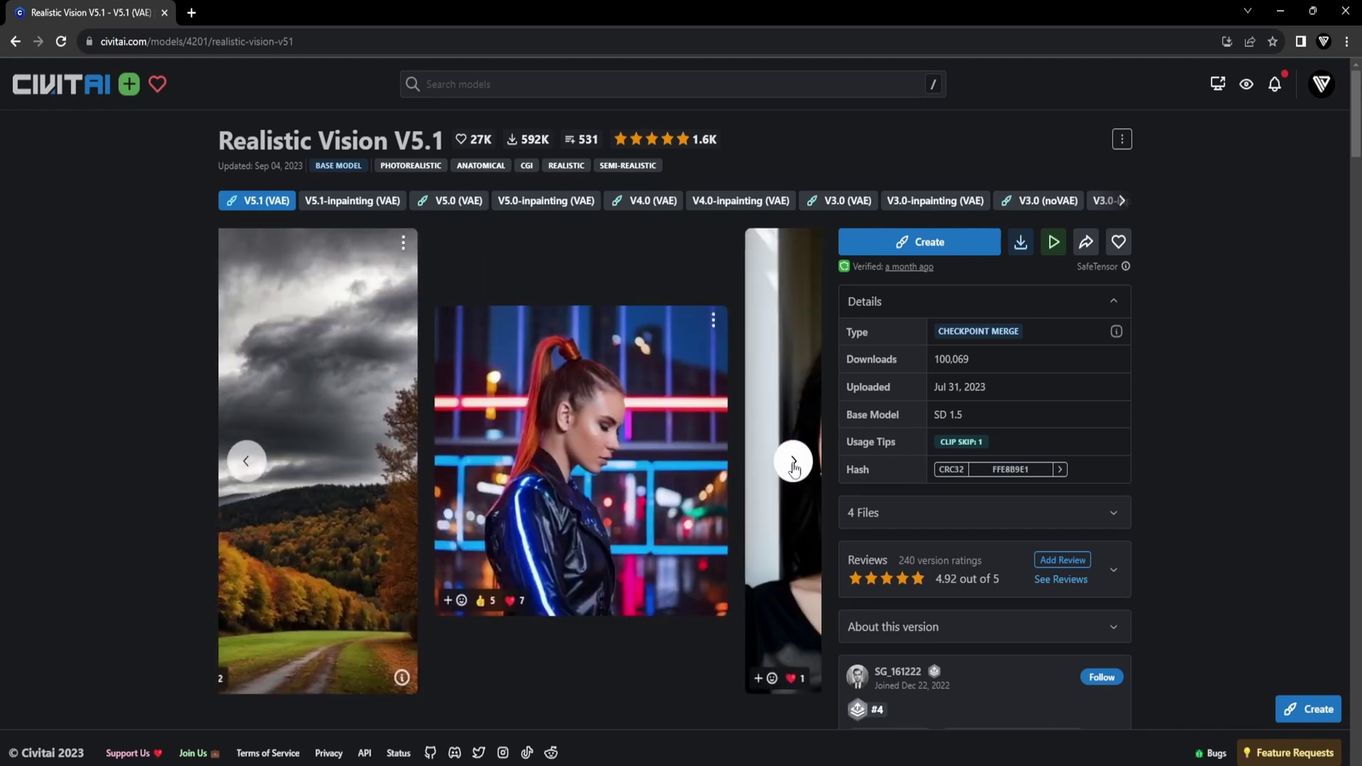
click(792, 462)
click(793, 462)
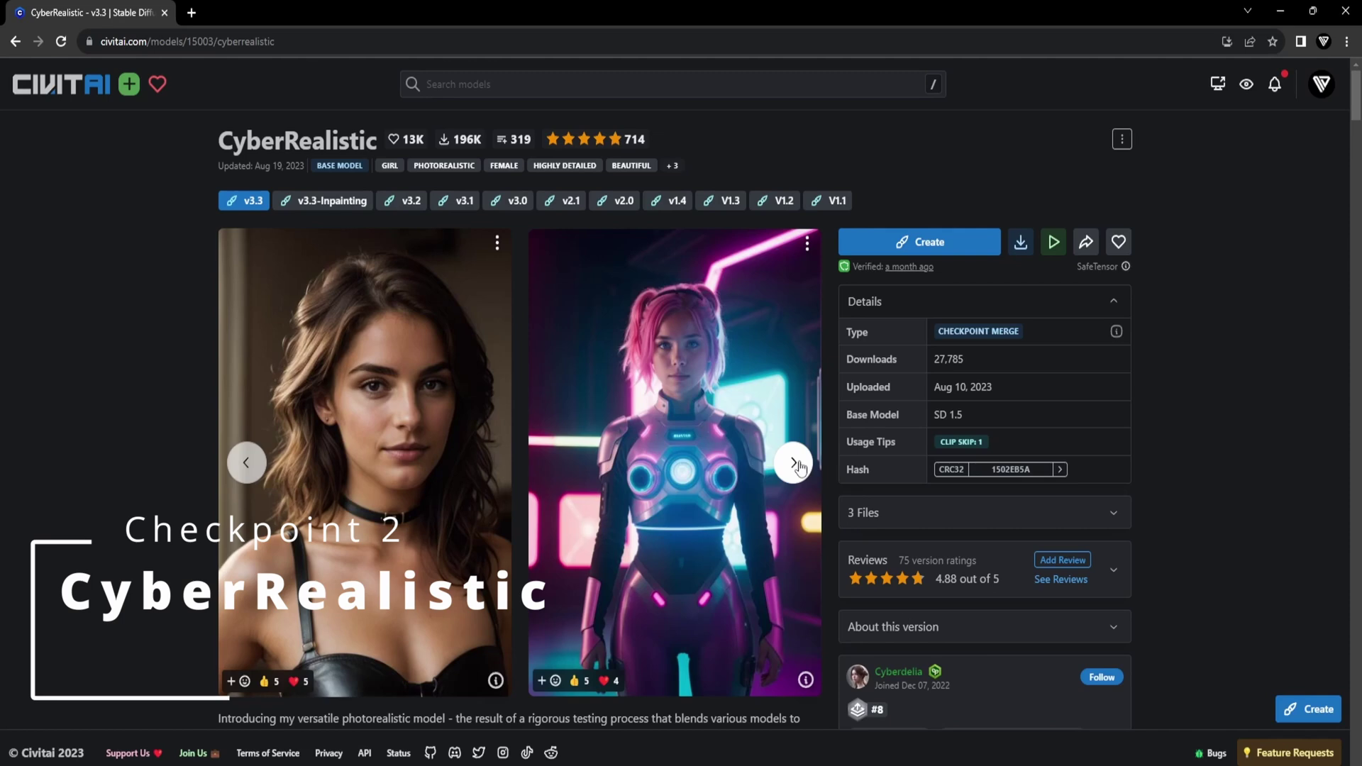
Page through CyberRealistic's example images with the carousel's next arrow.
click(793, 462)
click(794, 462)
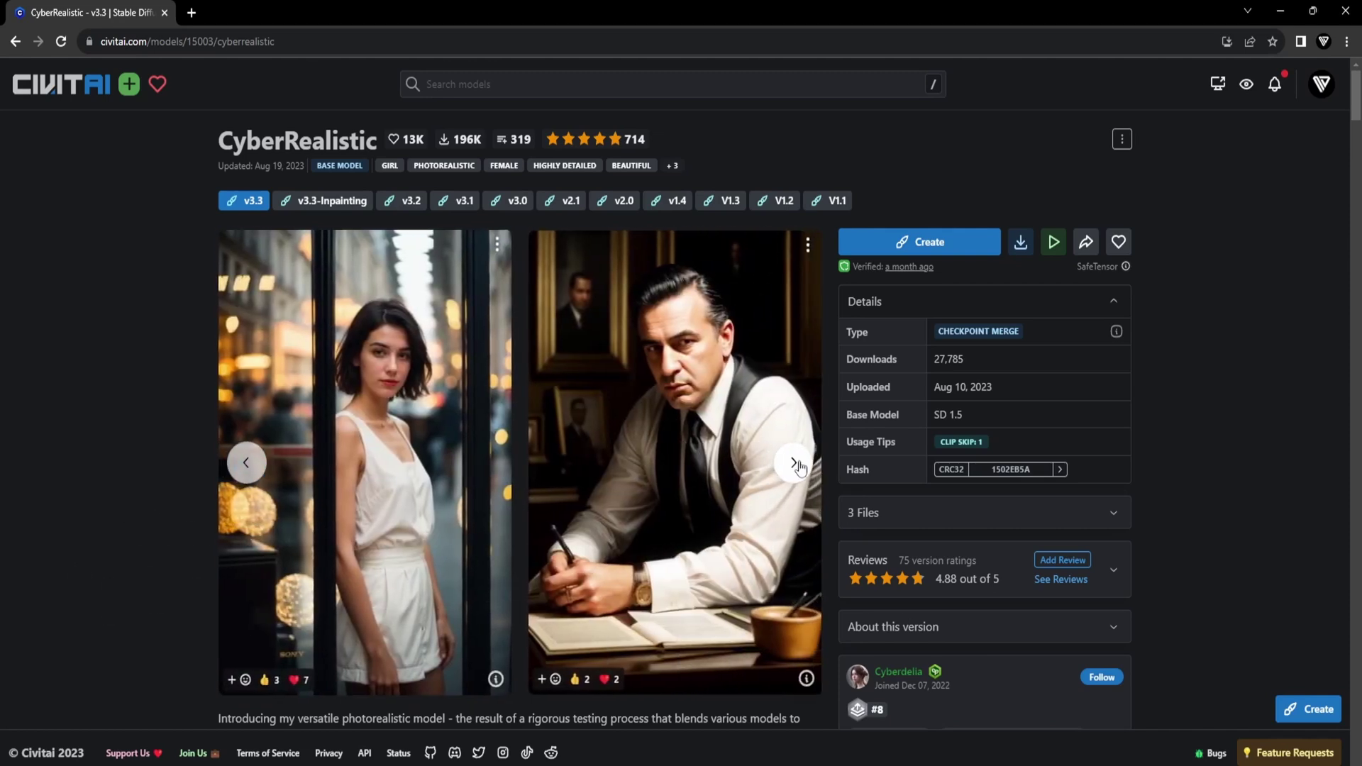
click(793, 463)
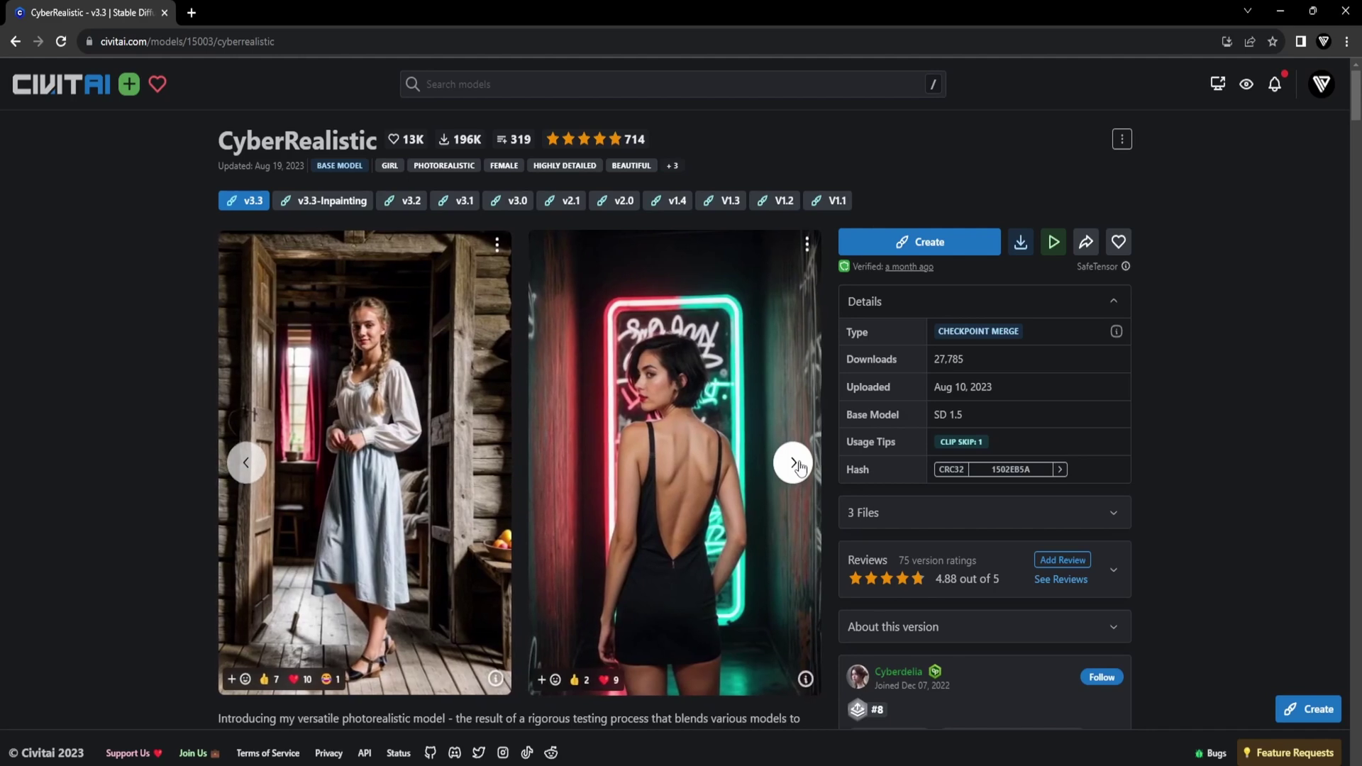
click(793, 463)
click(793, 463)
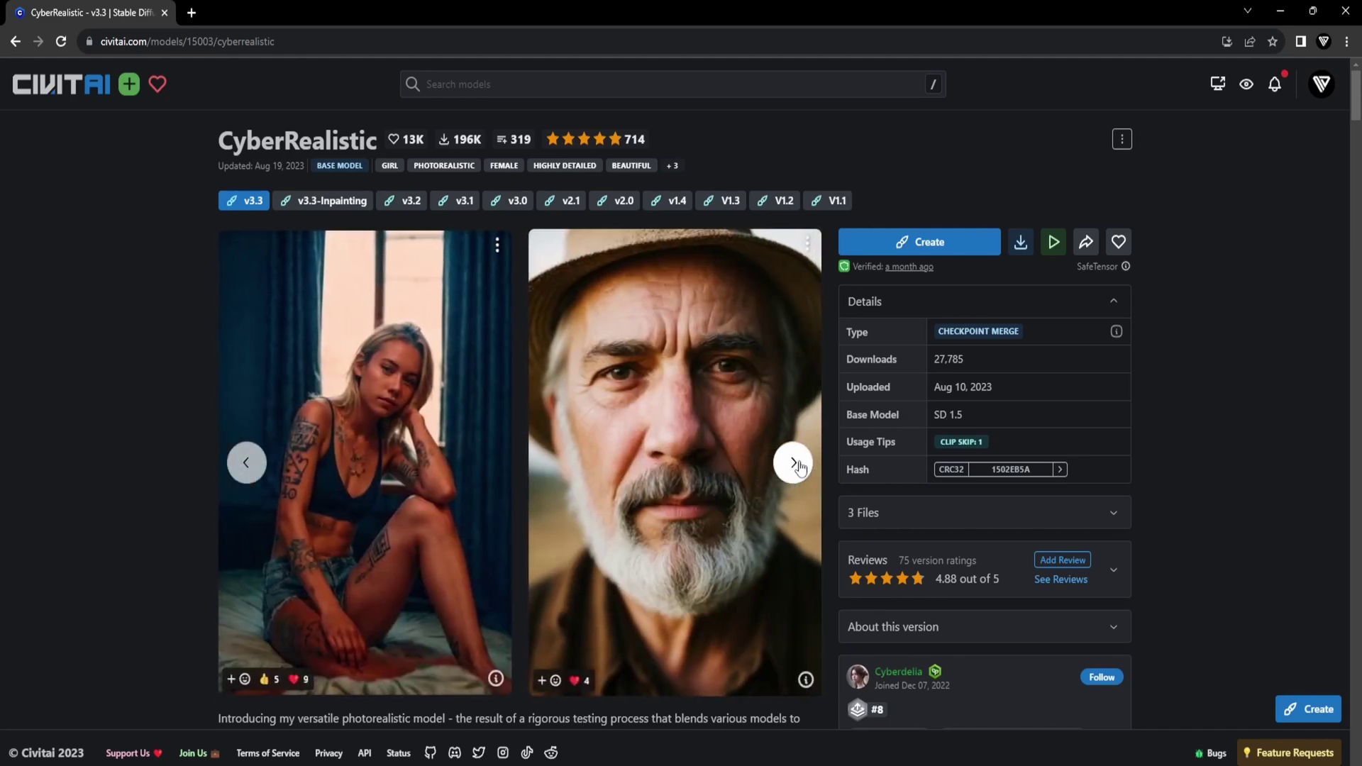
click(793, 463)
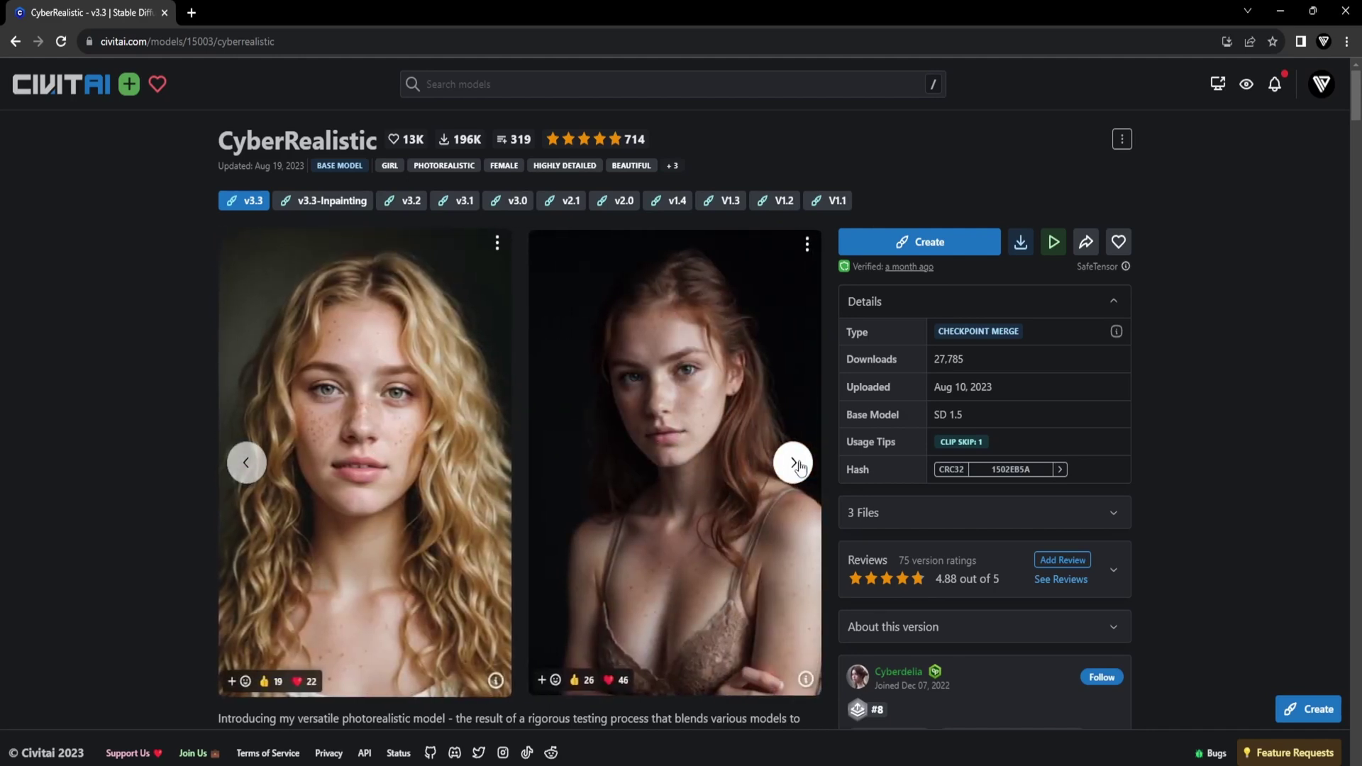
click(793, 462)
click(793, 463)
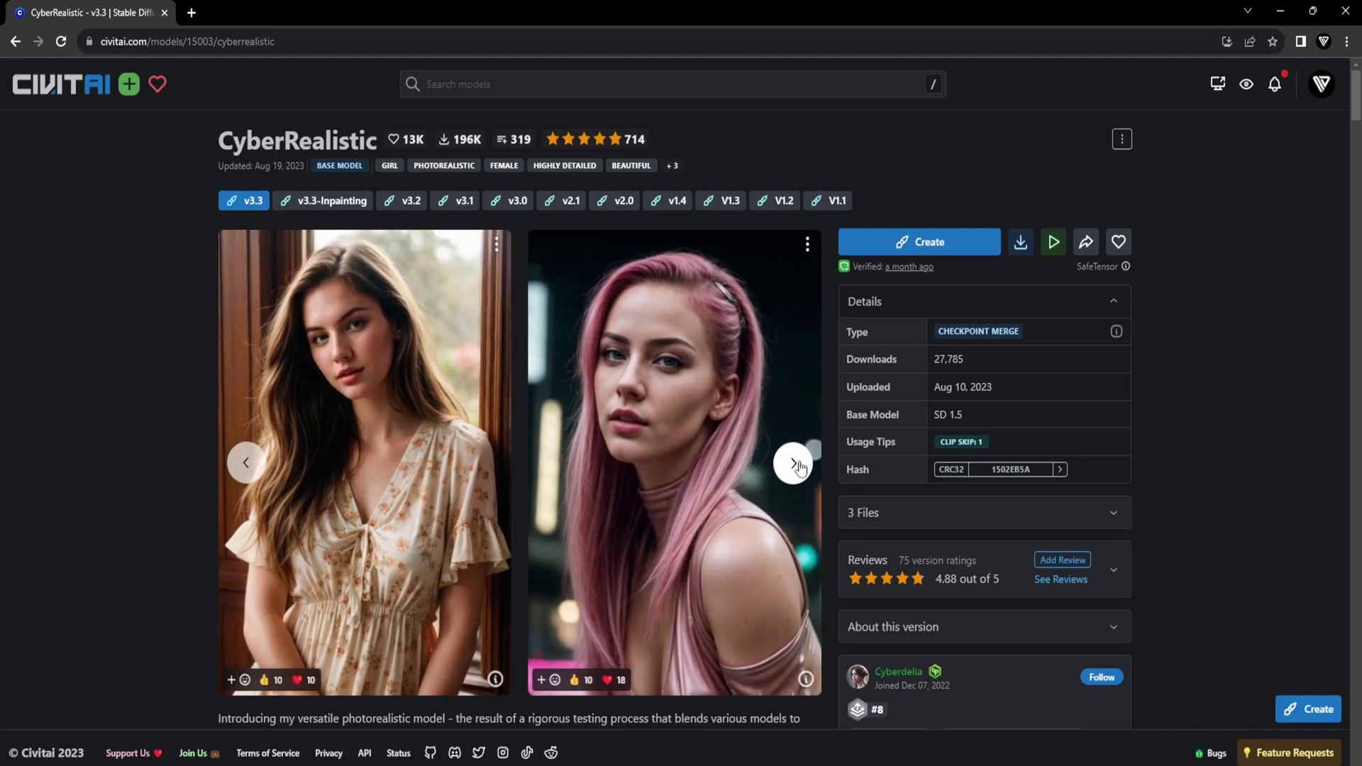
click(794, 463)
click(793, 463)
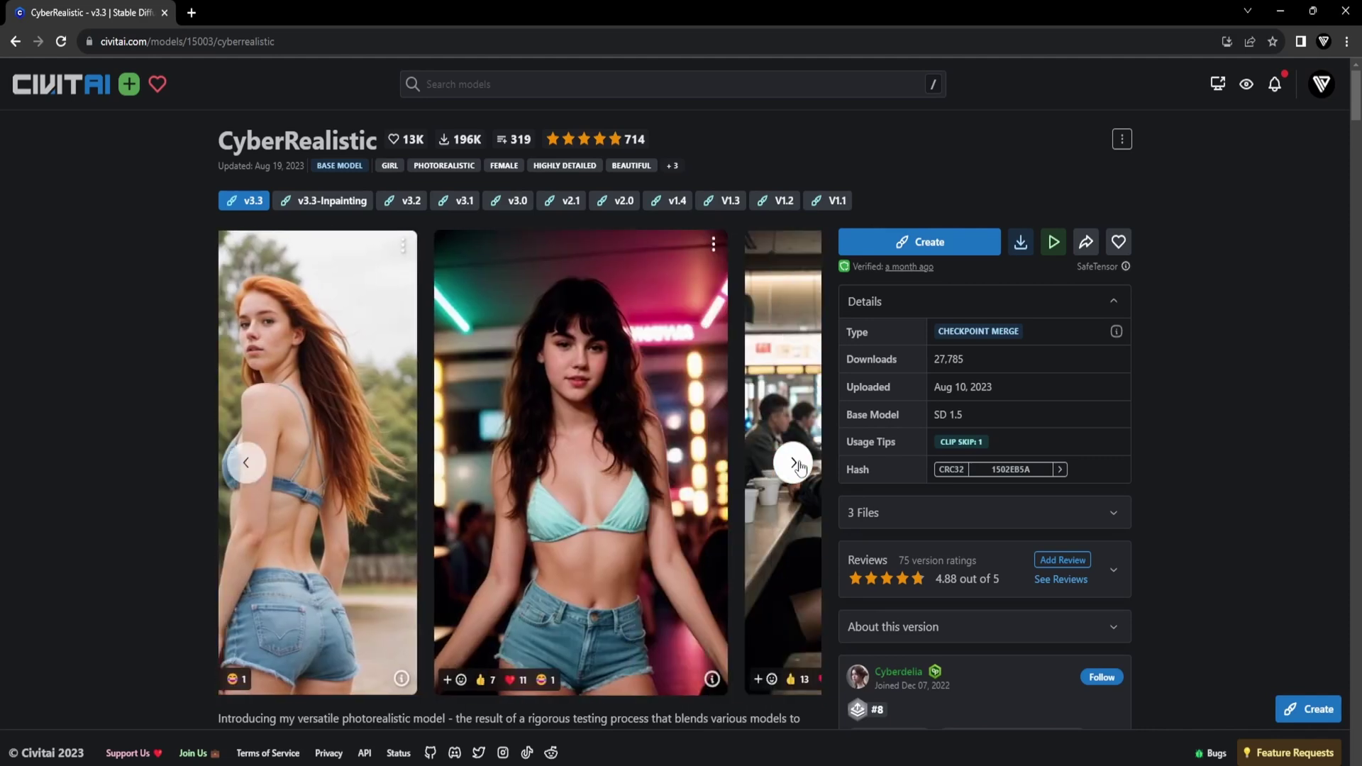
click(794, 462)
click(793, 462)
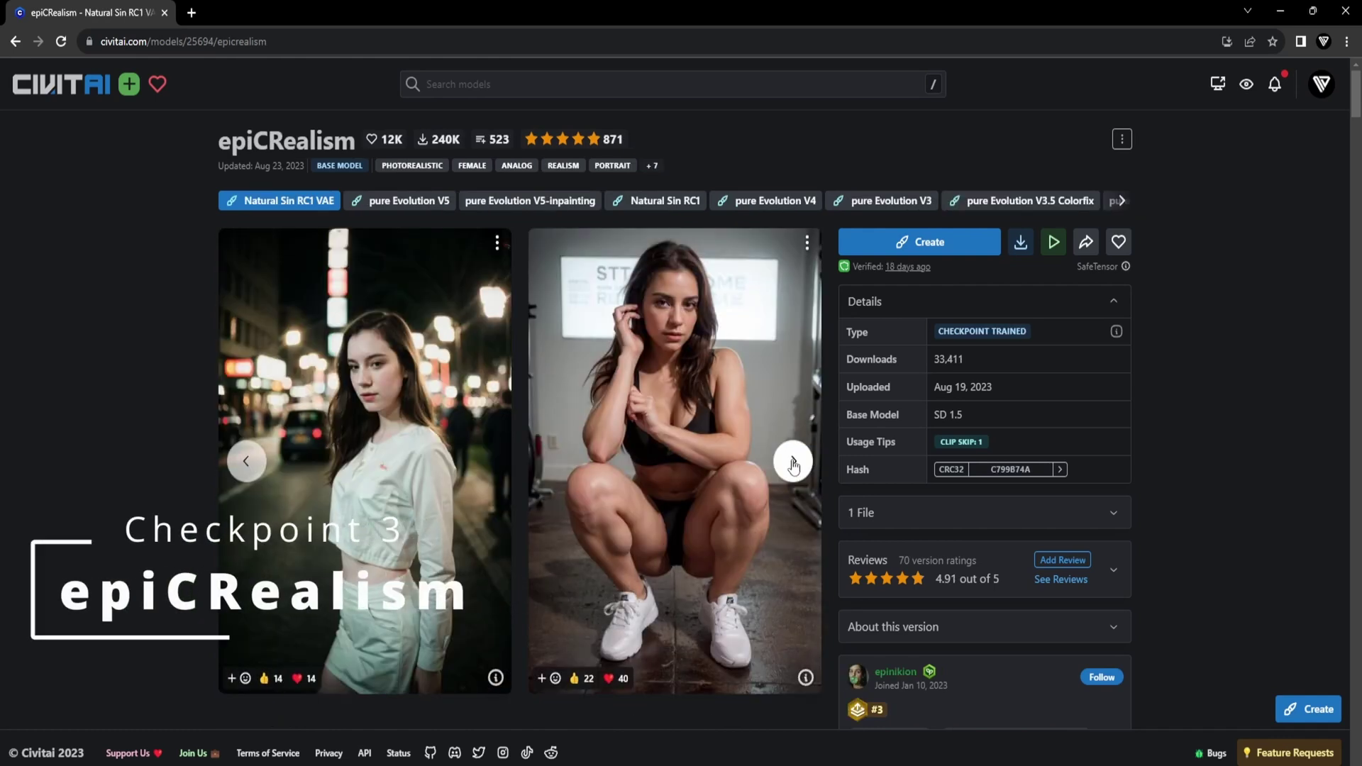
Highlight the epiCRealism title, then cycle its example images back to the first.
drag(207, 155, 350, 129)
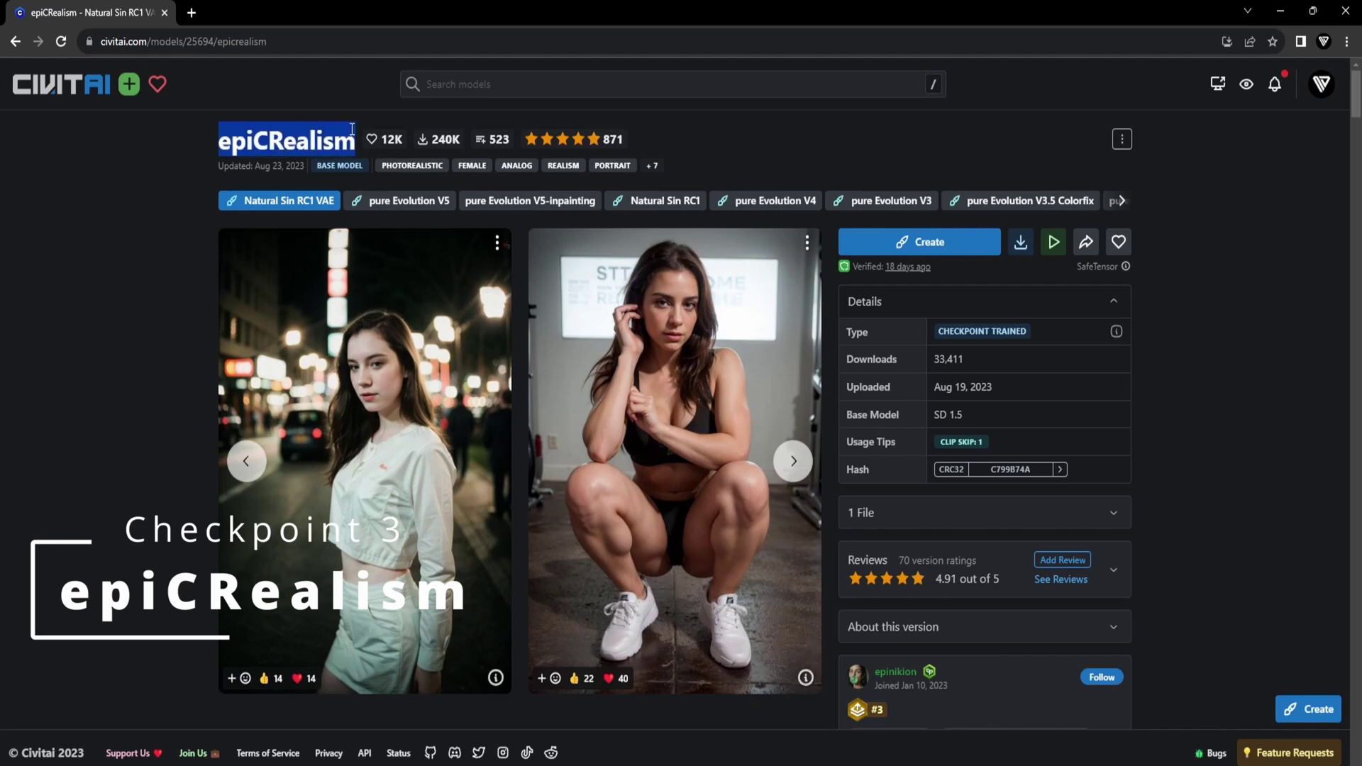
click(221, 149)
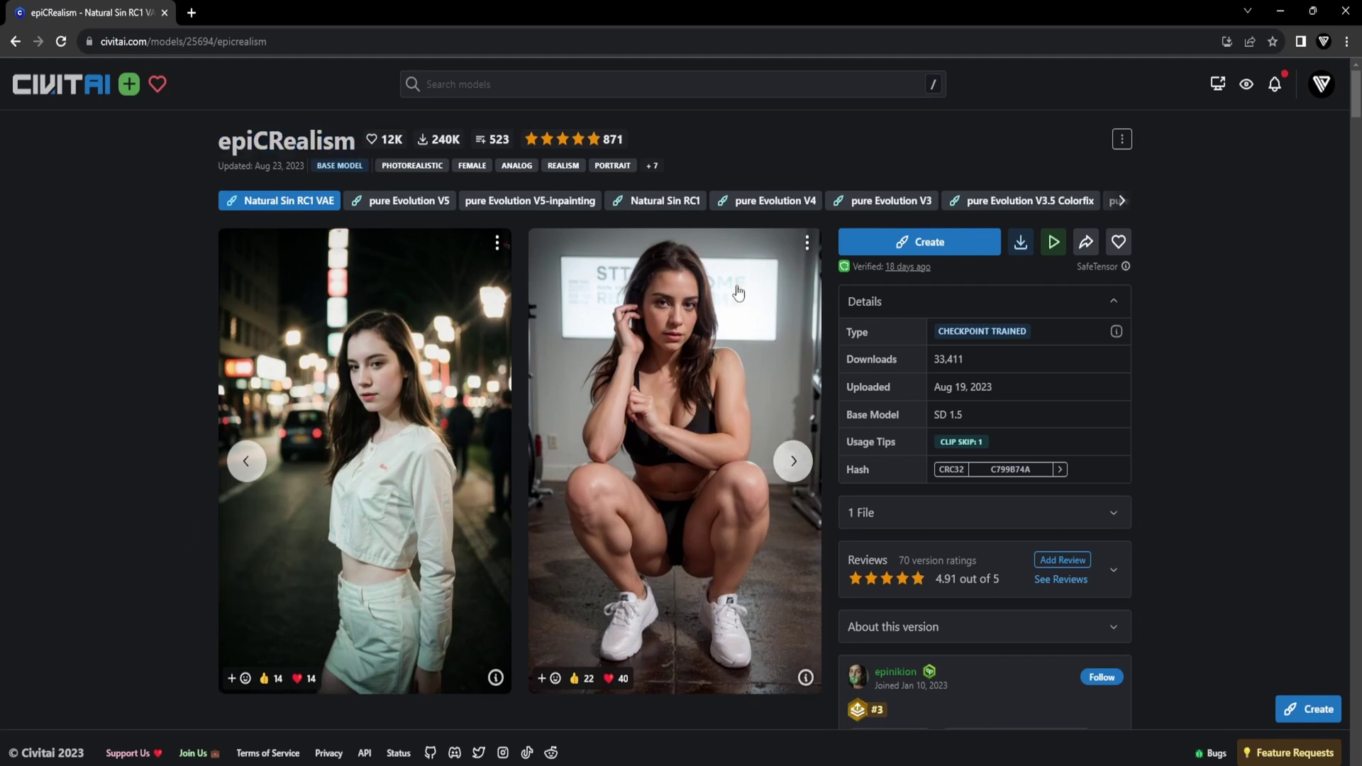
click(792, 462)
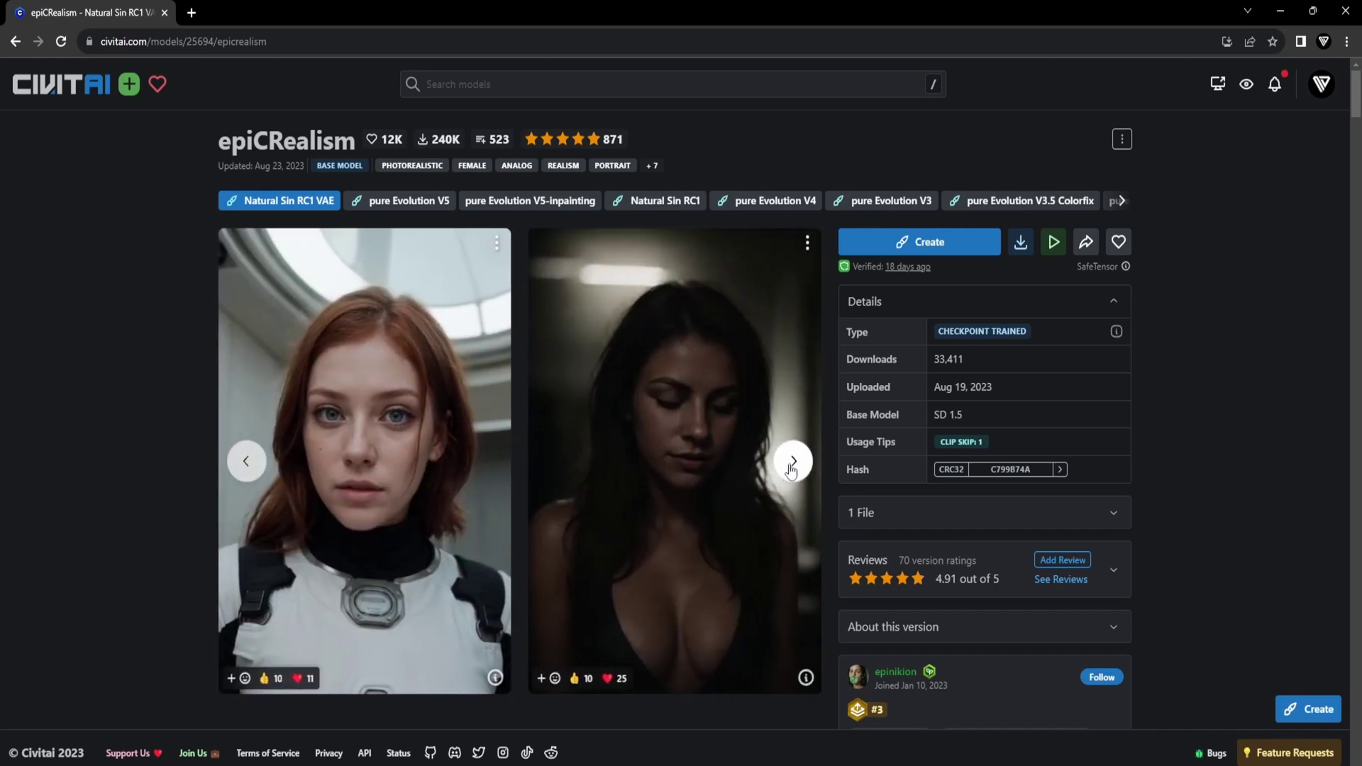
click(792, 462)
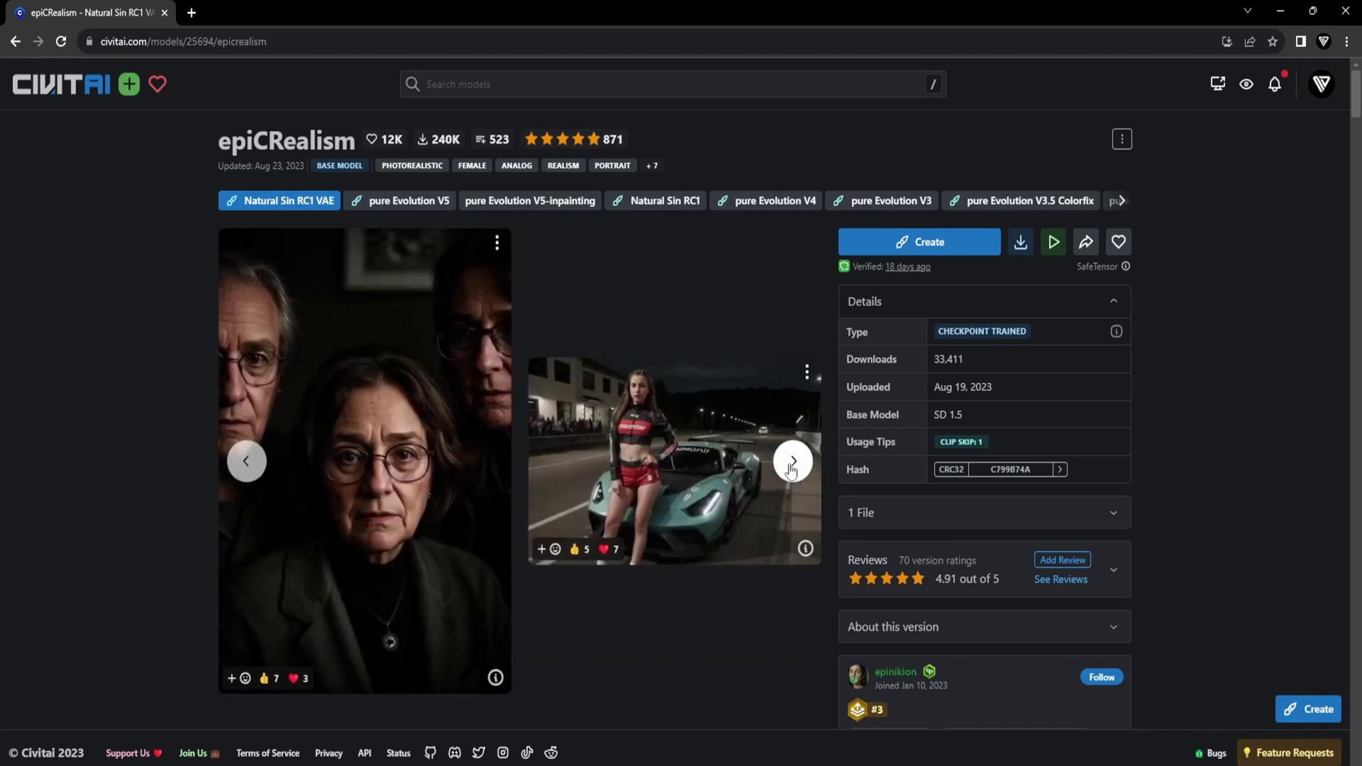
click(792, 469)
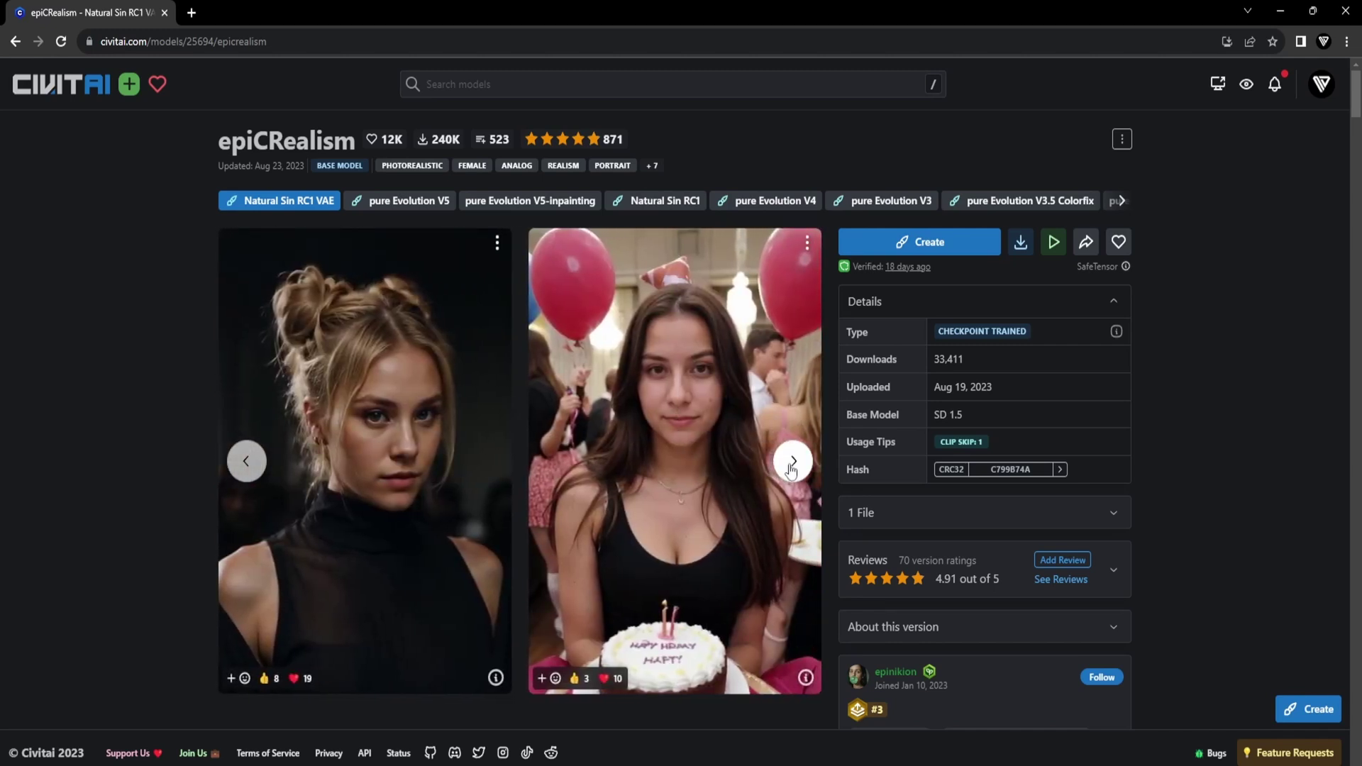
click(791, 464)
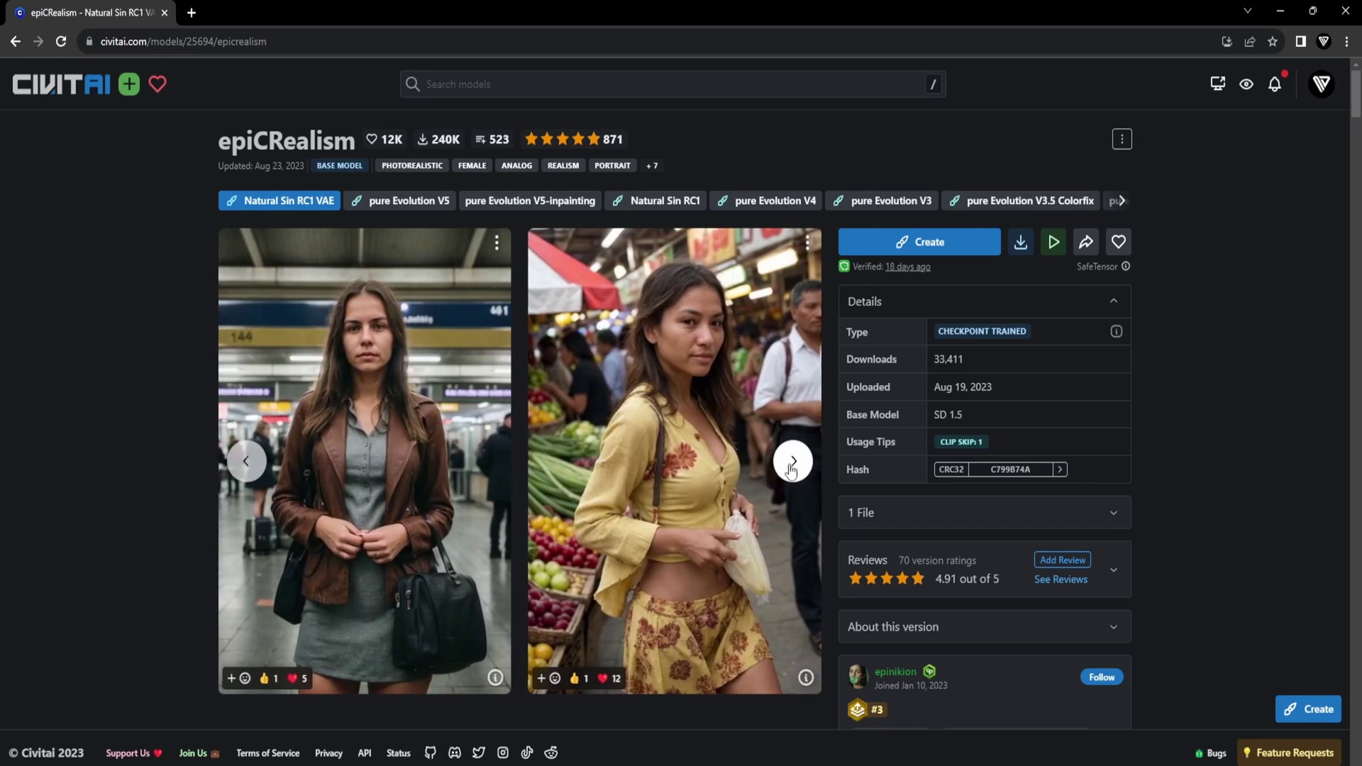
click(792, 469)
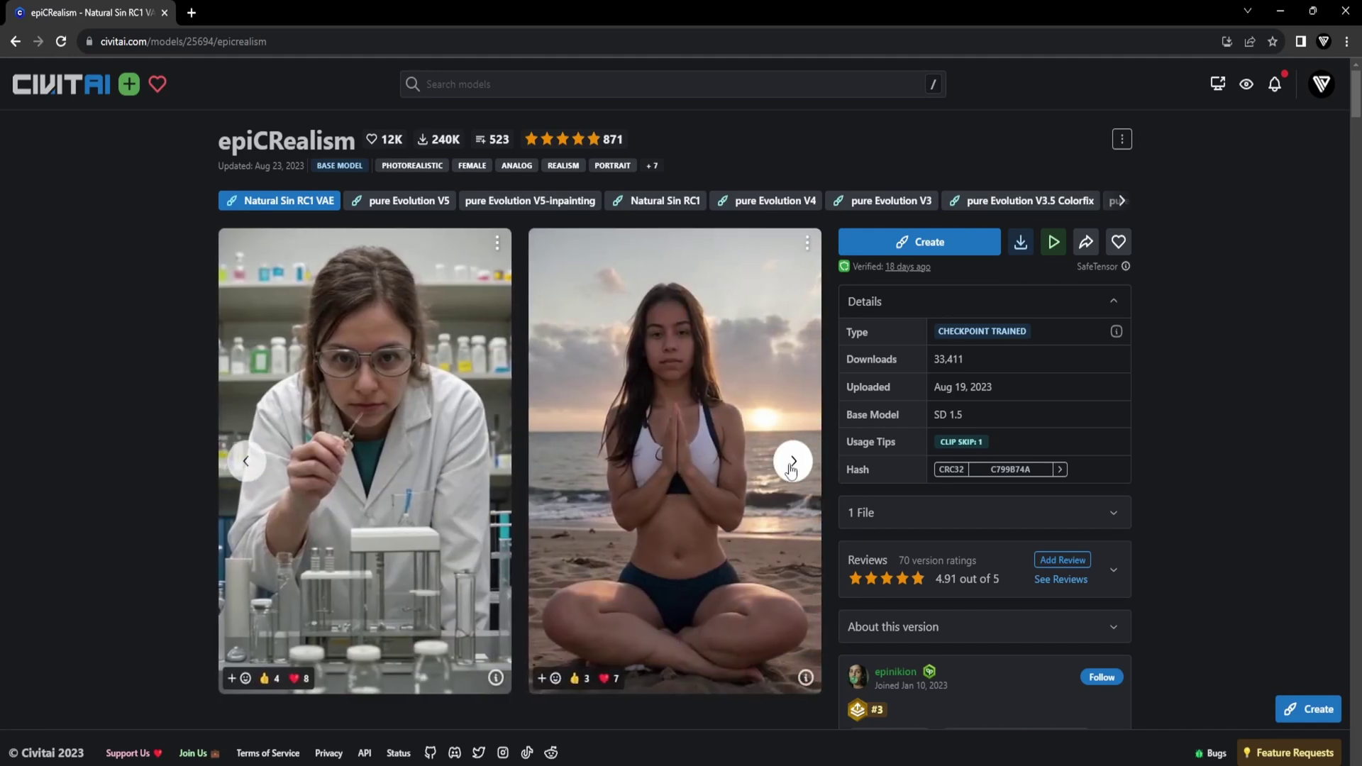
click(792, 465)
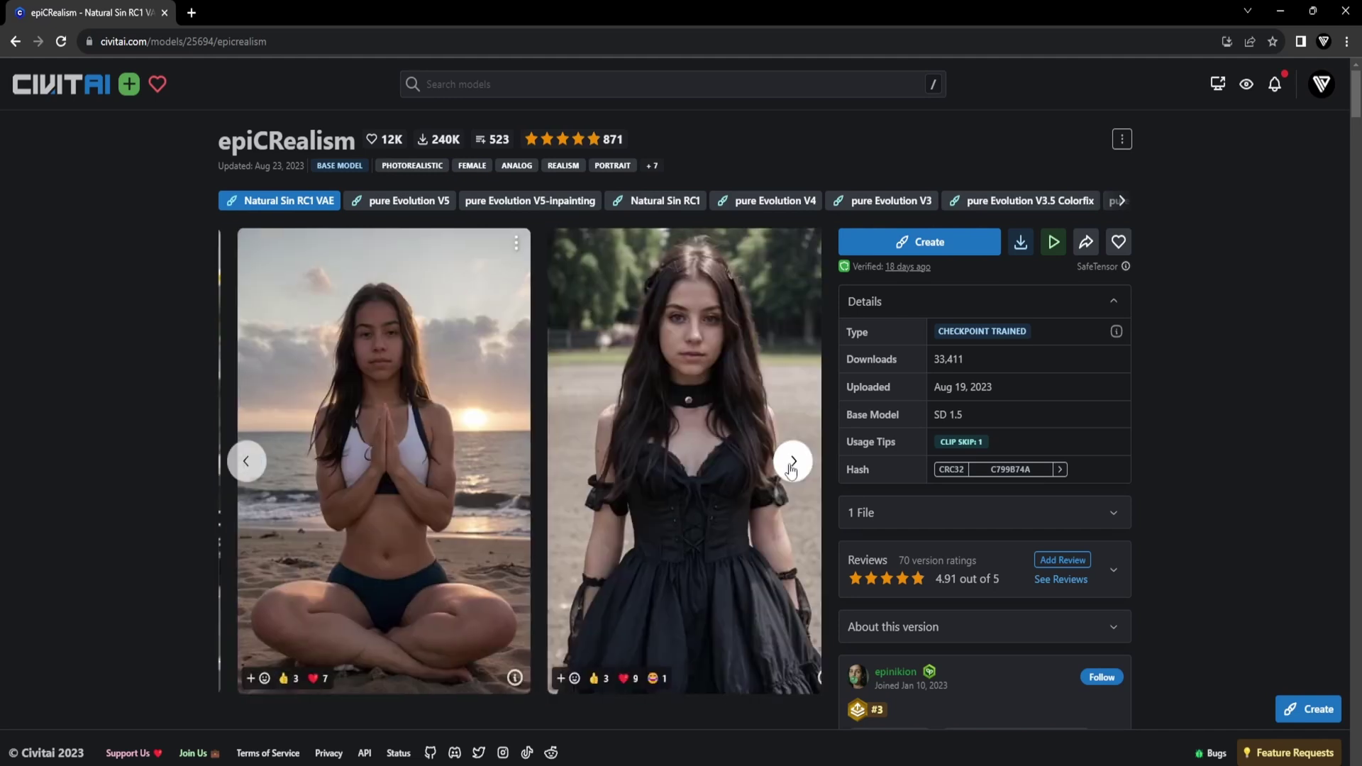
click(792, 465)
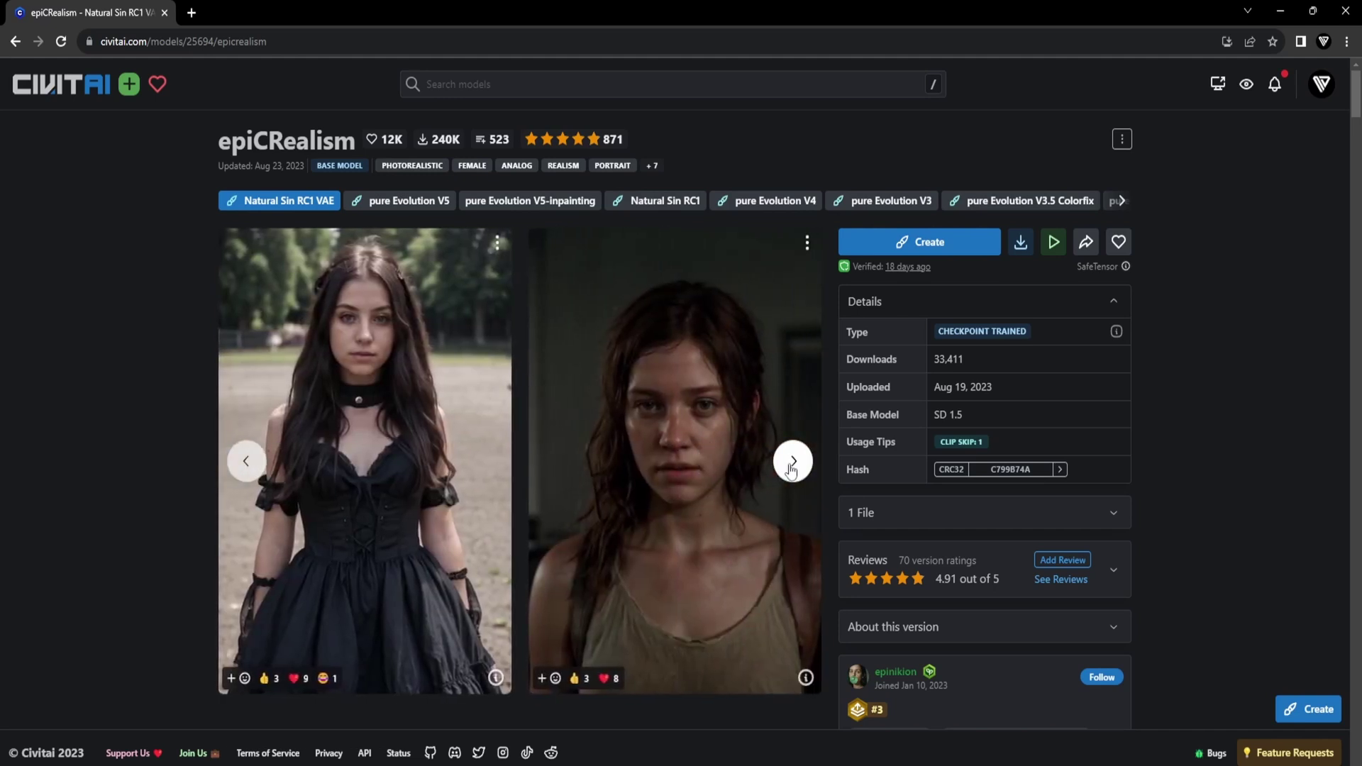
click(792, 465)
click(791, 465)
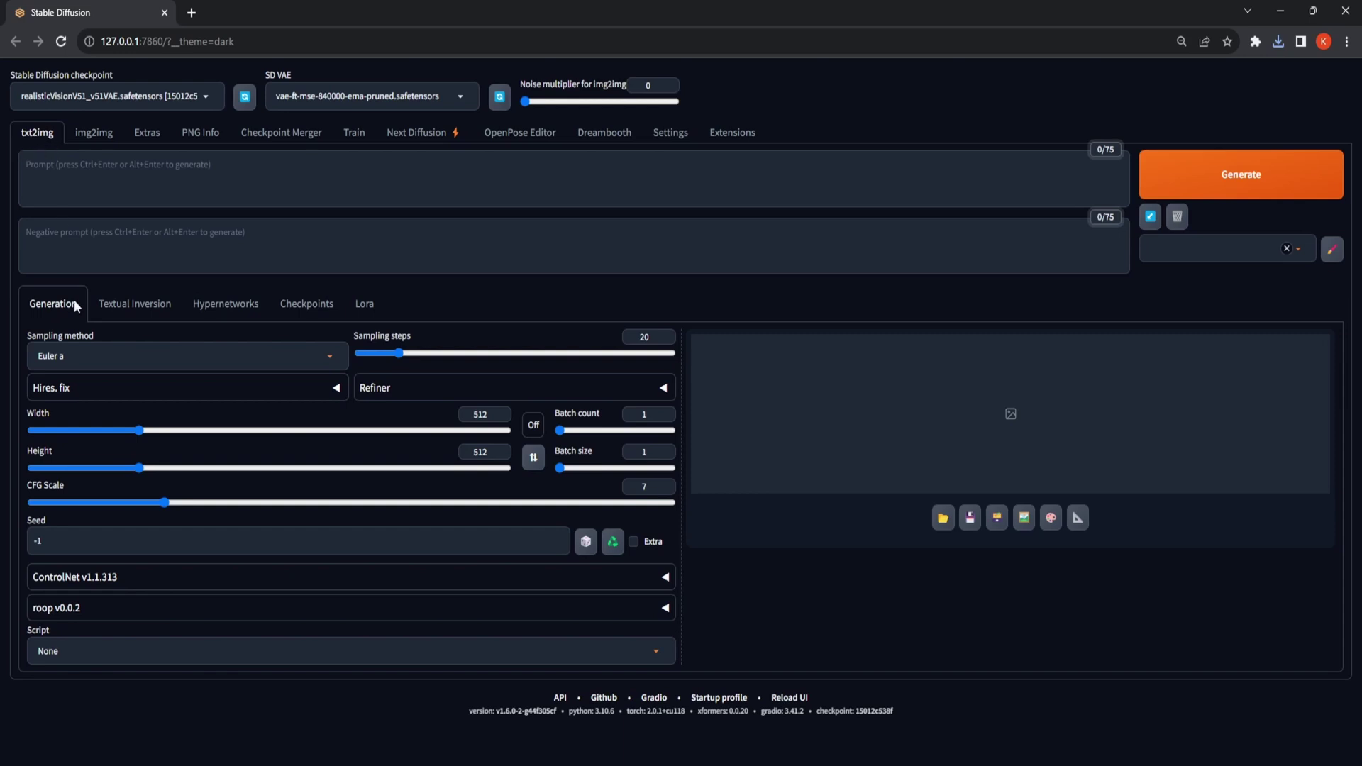
Set the txt2img script to X/Y/Z plot and scroll down toward ControlNet.
click(71, 651)
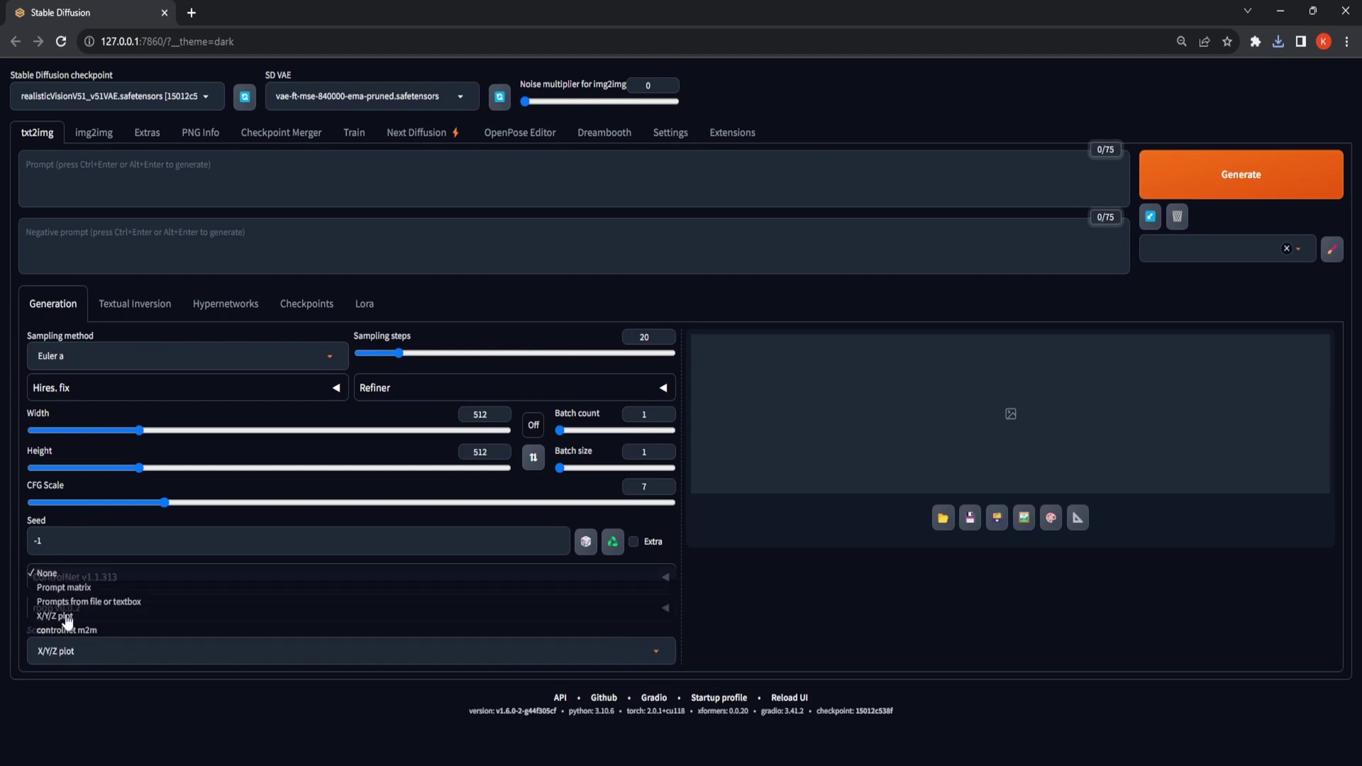
click(67, 618)
scroll(67, 622, down, 2)
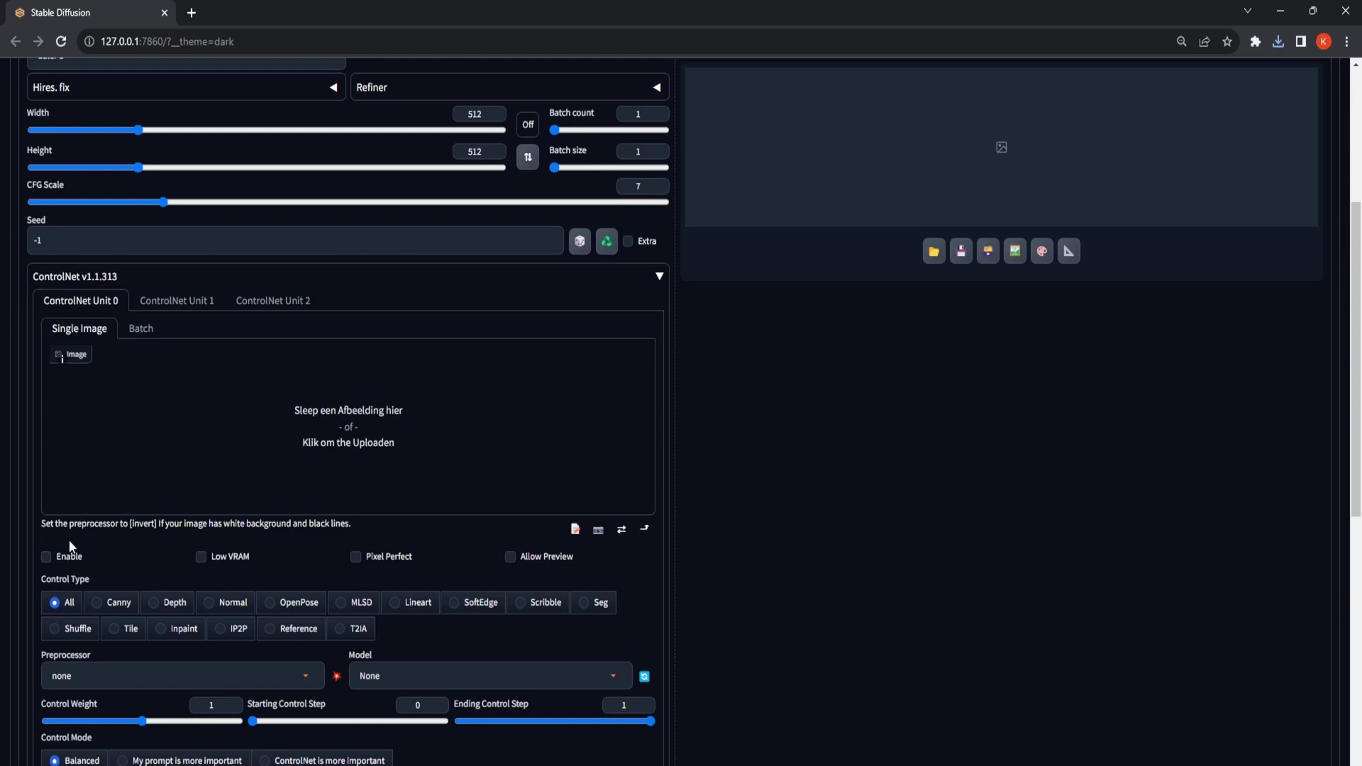
Preview the openpose_full pose skeleton extracted from the red-haired reference portrait.
scroll(71, 545, down, 1)
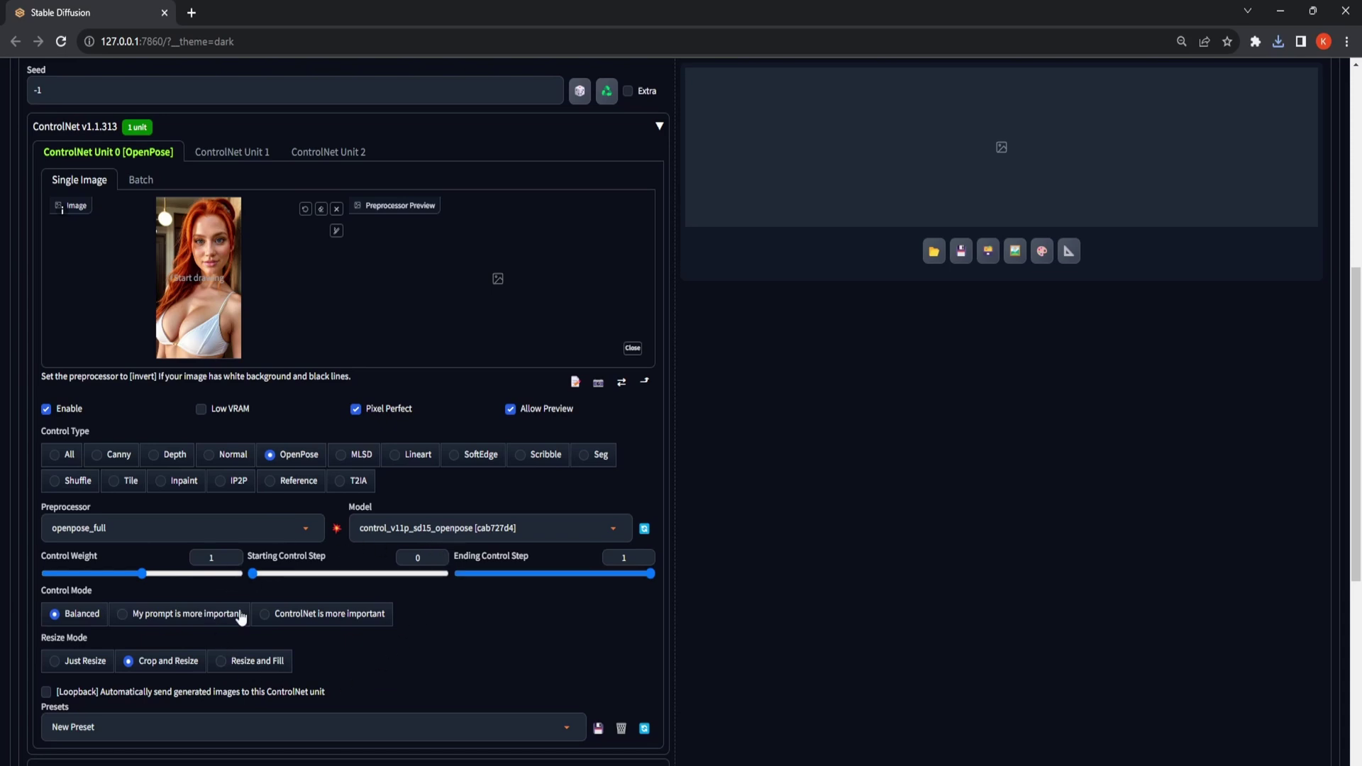
click(337, 531)
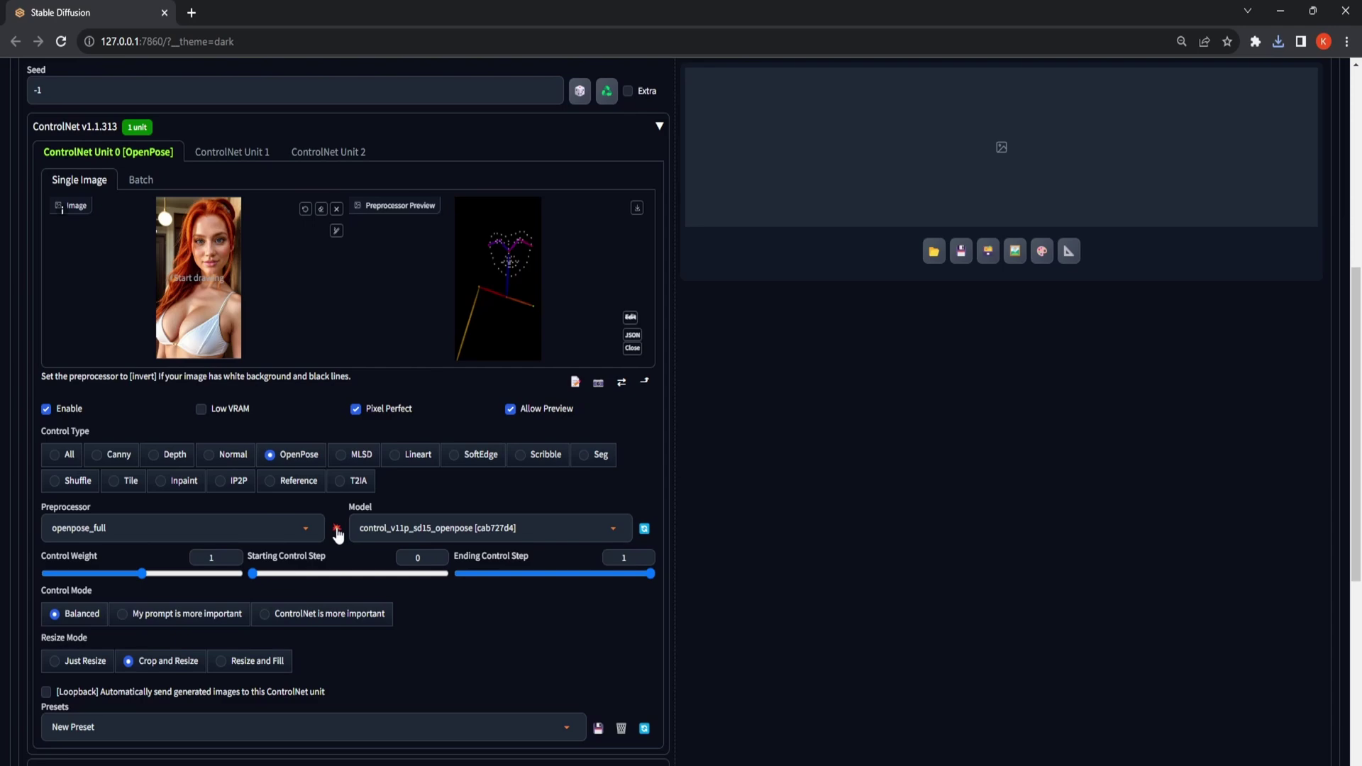
scroll(339, 497, up, 6)
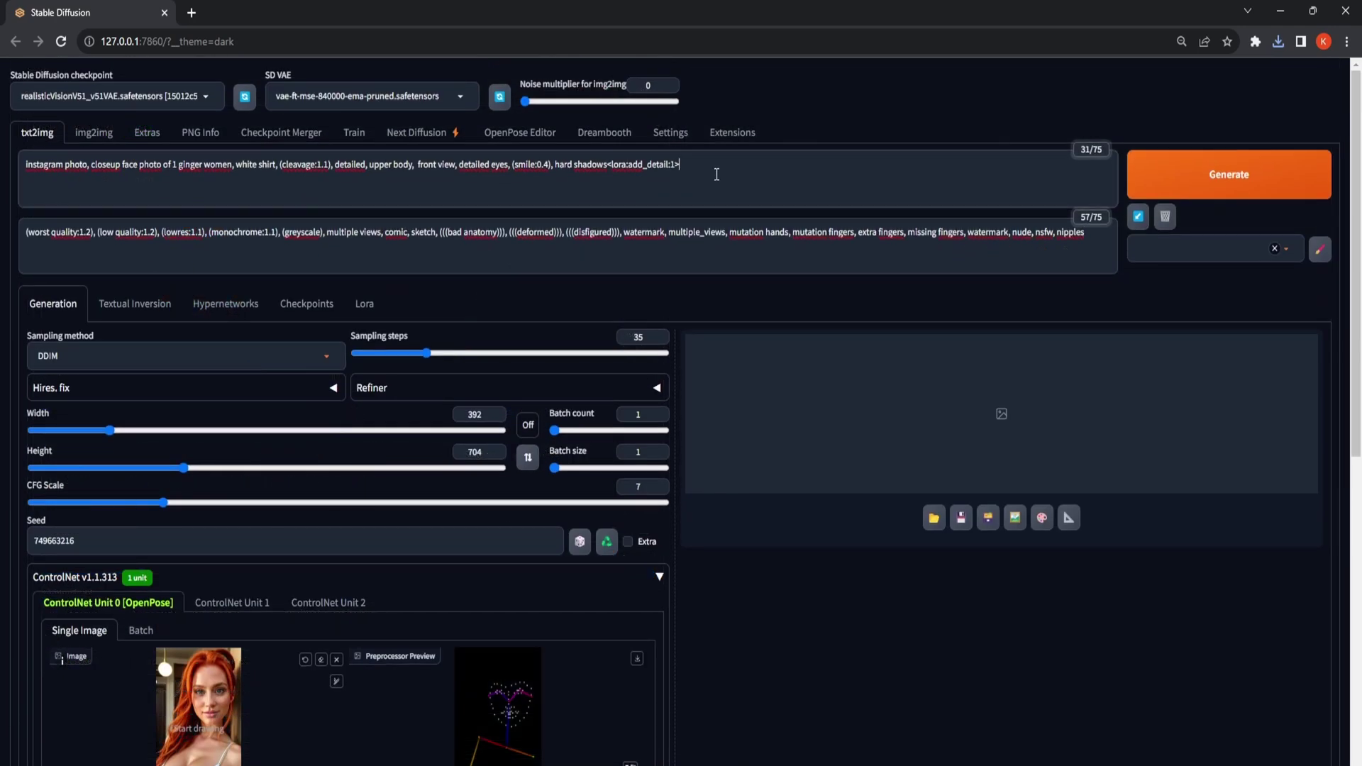
drag(715, 169, 19, 153)
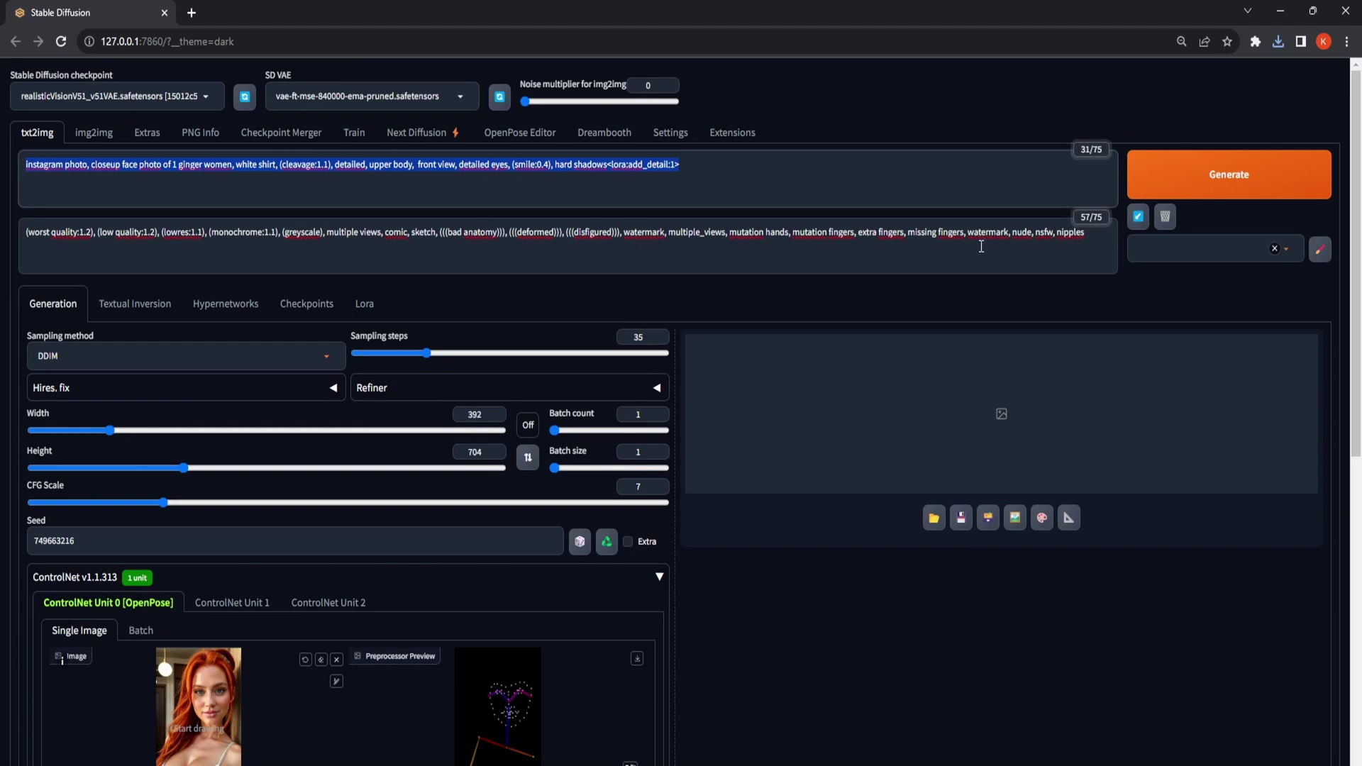
drag(1093, 241, 10, 227)
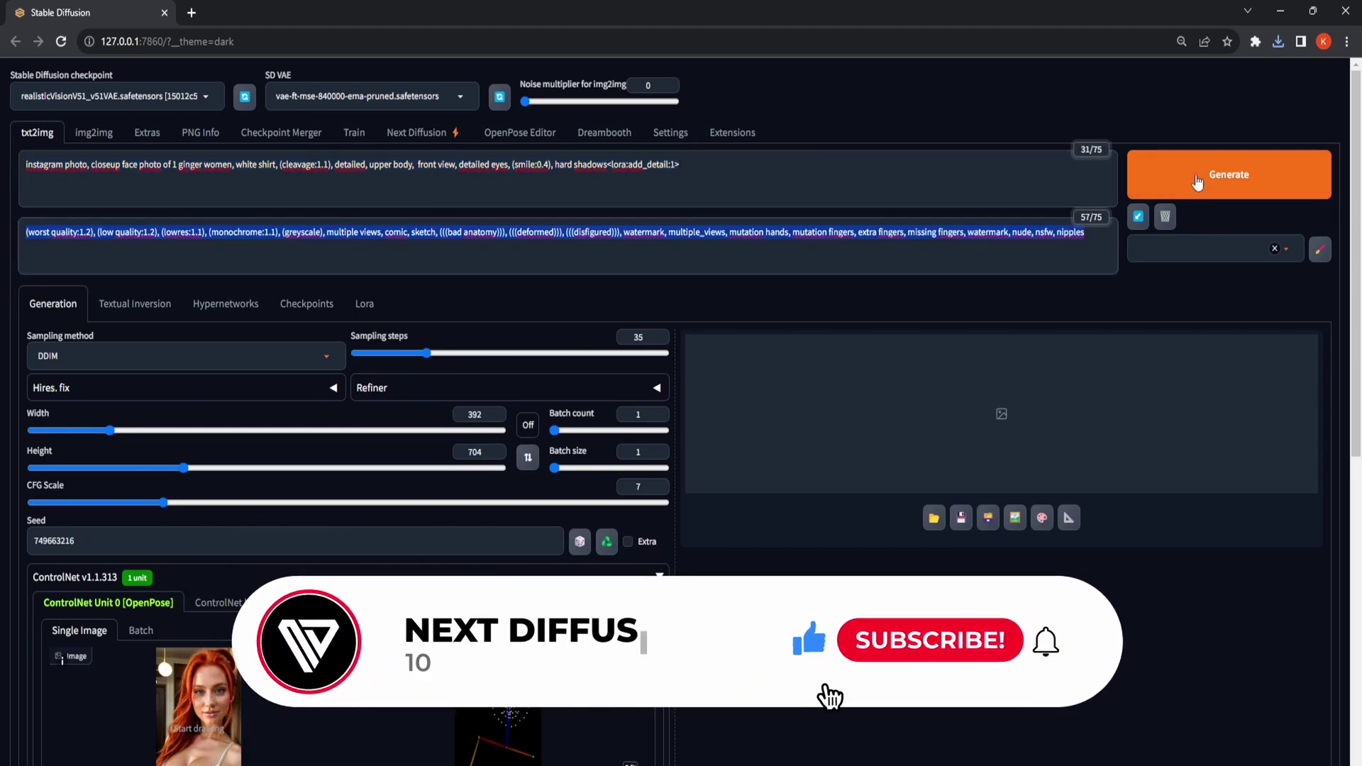
click(1198, 182)
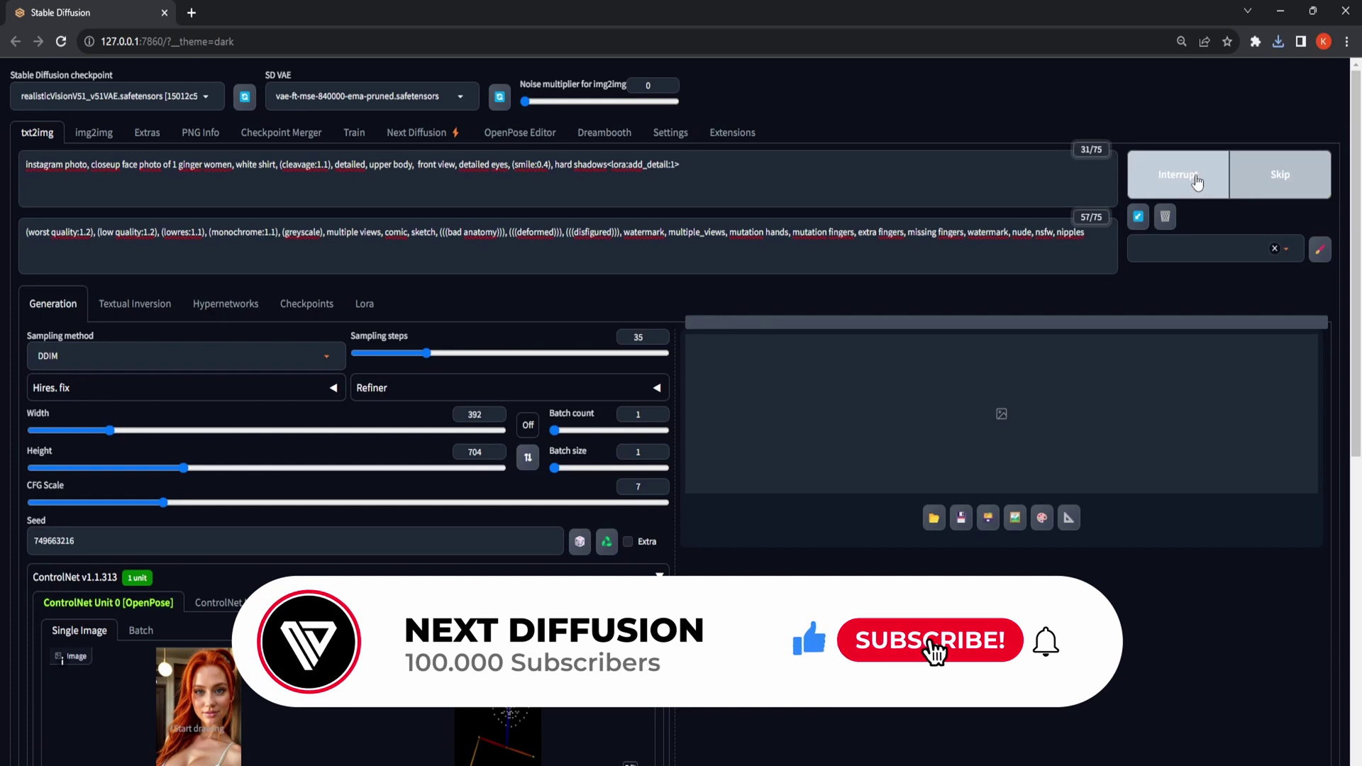